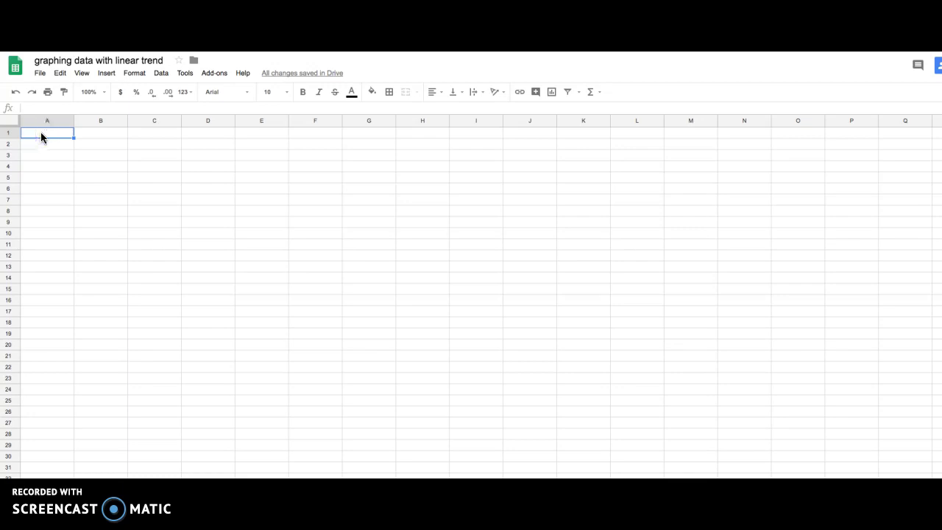
Head column A 'time (s)' and column B 'distance (m)'
{"action": "type", "text": "time (s"}
{"action": "left_click", "coordinate": [99, 135]}
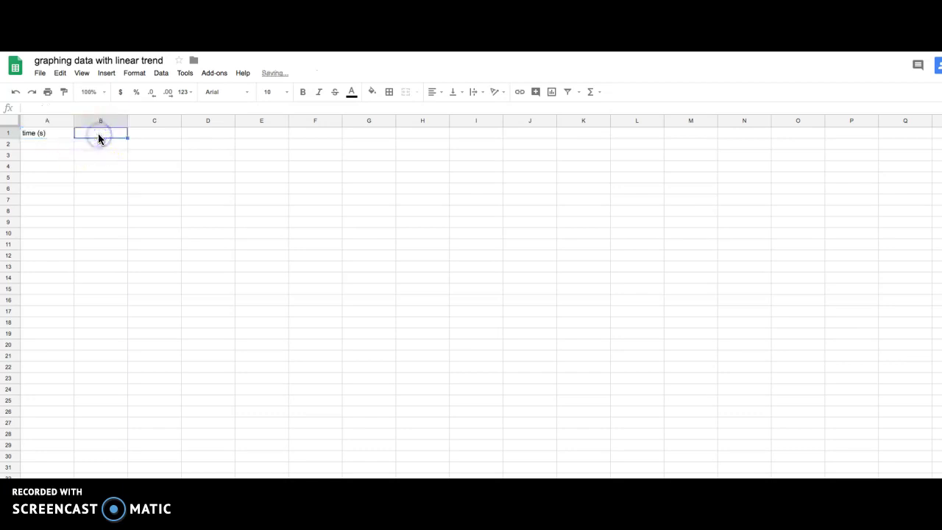
{"action": "type", "text": "distance (m"}
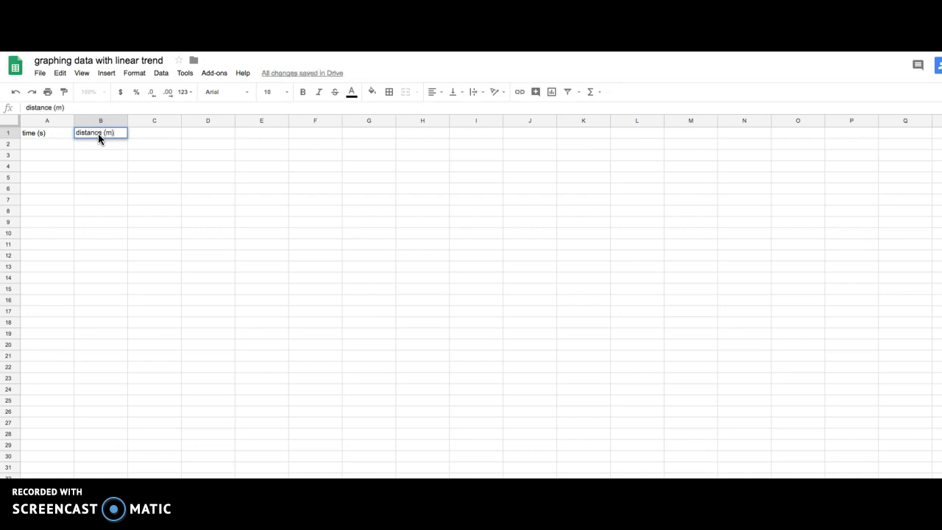
{"action": "left_click", "coordinate": [64, 158]}
{"action": "left_click", "coordinate": [46, 146]}
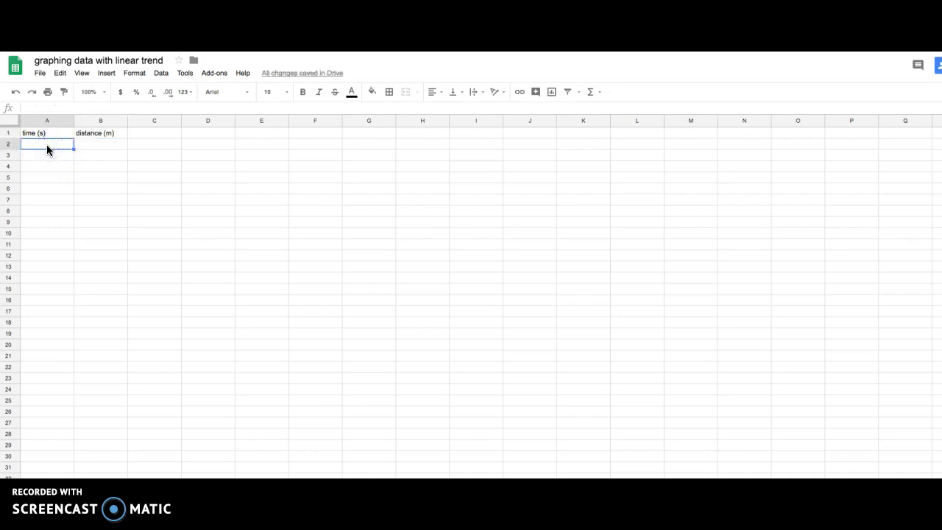
Enter the times 0, 1, 2, 3, 4 and 5 in A2:A7
{"action": "type", "text": "0"}
{"action": "key", "text": "Return"}
{"action": "type", "text": "1"}
{"action": "key", "text": "Return"}
{"action": "type", "text": "2"}
{"action": "key", "text": "Return"}
{"action": "type", "text": "3"}
{"action": "key", "text": "Return"}
{"action": "type", "text": "4"}
{"action": "key", "text": "Return"}
{"action": "type", "text": "5"}
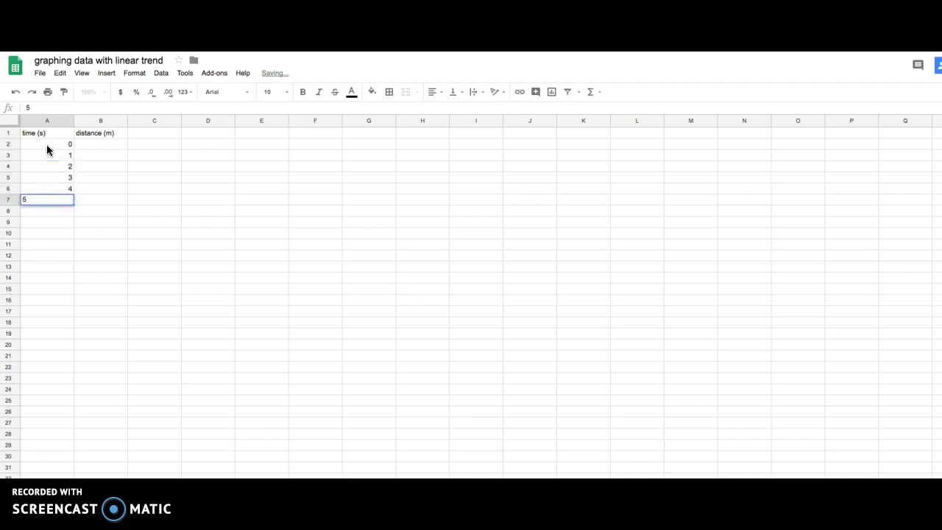
{"action": "key", "text": "Return"}
Enter the distances 0, 2, 4, 6, 8 and 10 in B2:B7
{"action": "left_click", "coordinate": [103, 145]}
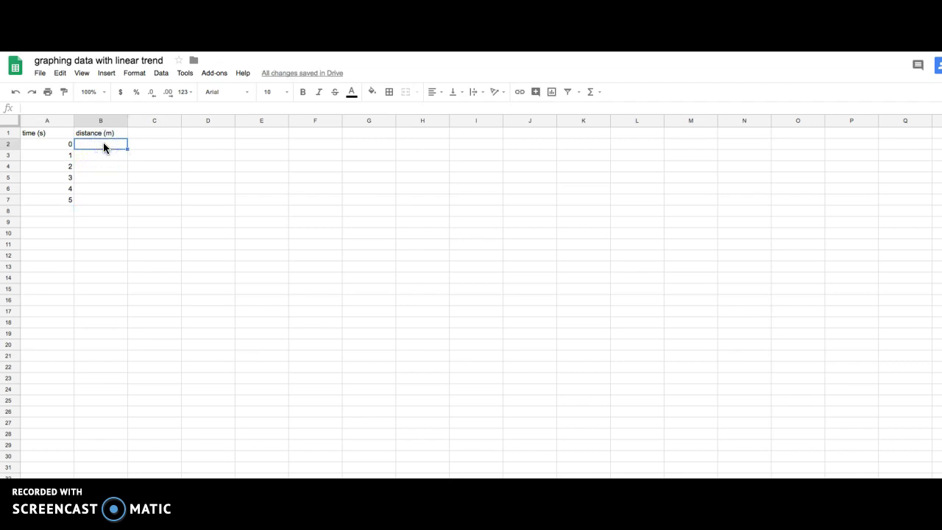
{"action": "type", "text": "0"}
{"action": "key", "text": "Return"}
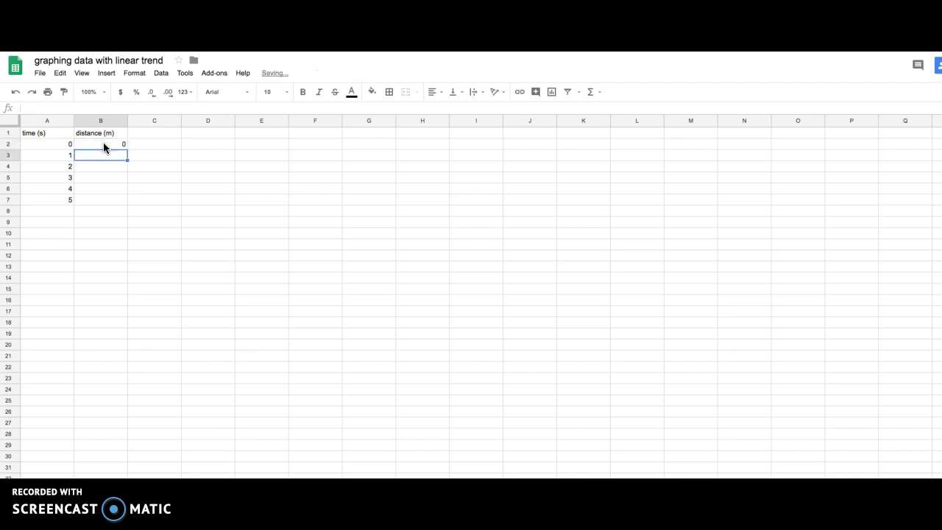
{"action": "type", "text": "2"}
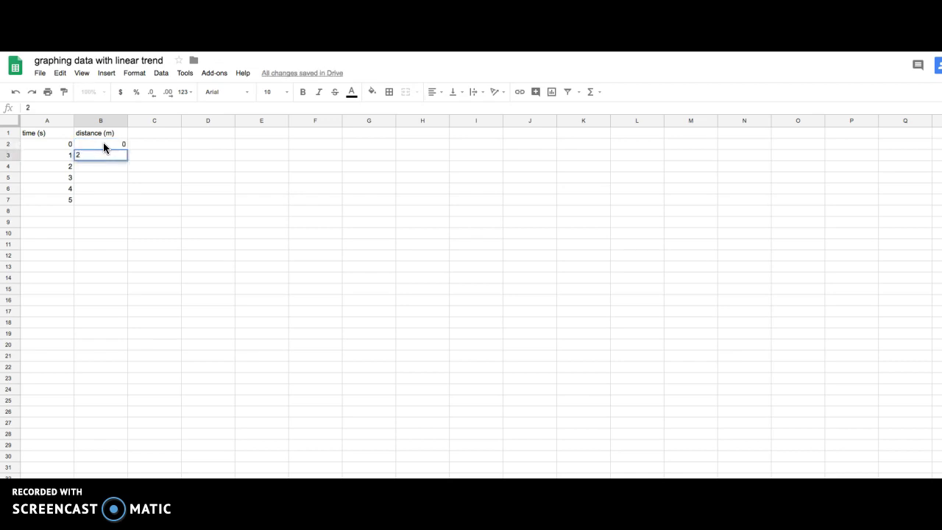
{"action": "key", "text": "Return"}
{"action": "type", "text": "4"}
{"action": "key", "text": "Return"}
{"action": "type", "text": "6"}
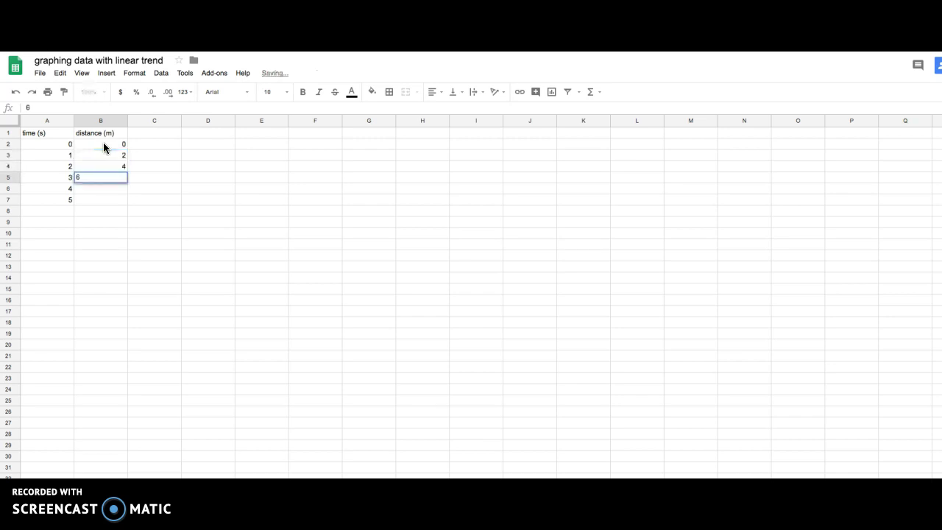
{"action": "key", "text": "Return"}
{"action": "type", "text": "8"}
{"action": "key", "text": "Return"}
{"action": "type", "text": "10"}
{"action": "key", "text": "Return"}
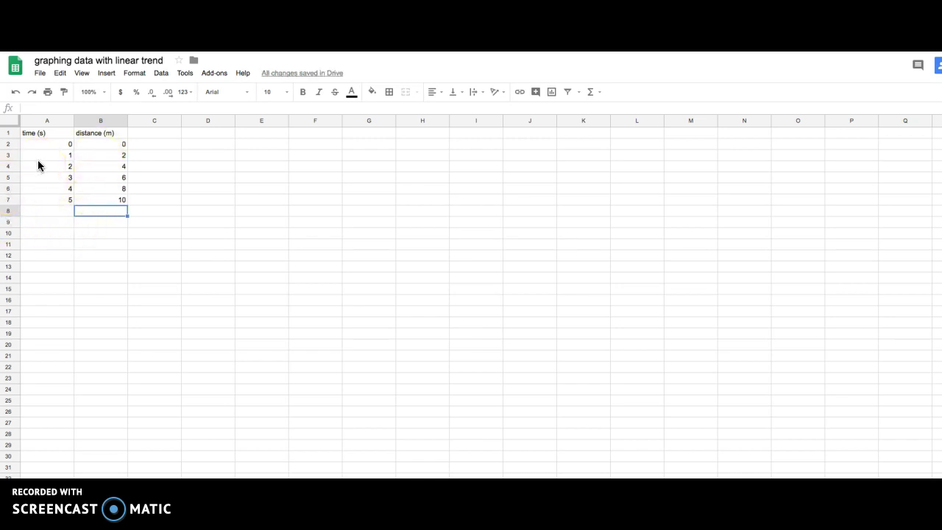
Insert a chart built from the A1:B7 time and distance data
{"action": "left_click_drag", "start_coordinate": [47, 133], "coordinate": [105, 200]}
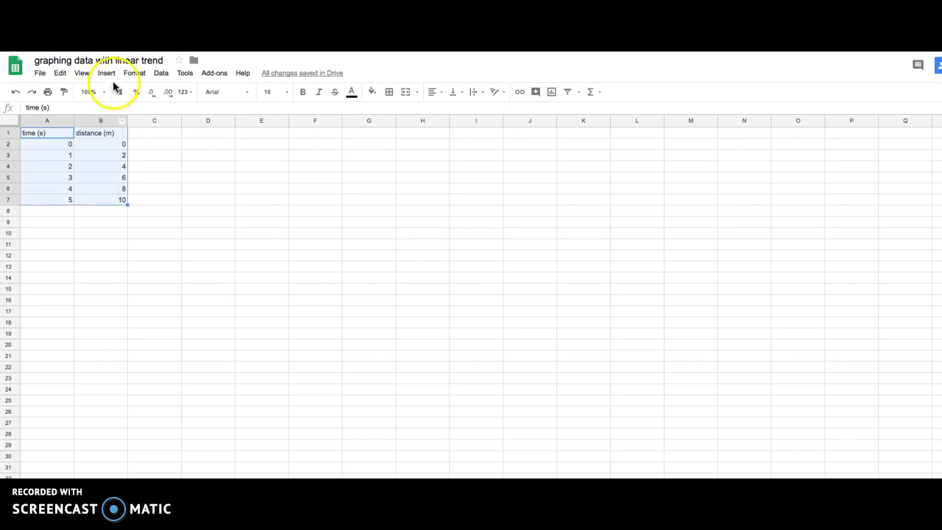
{"action": "left_click", "coordinate": [107, 75]}
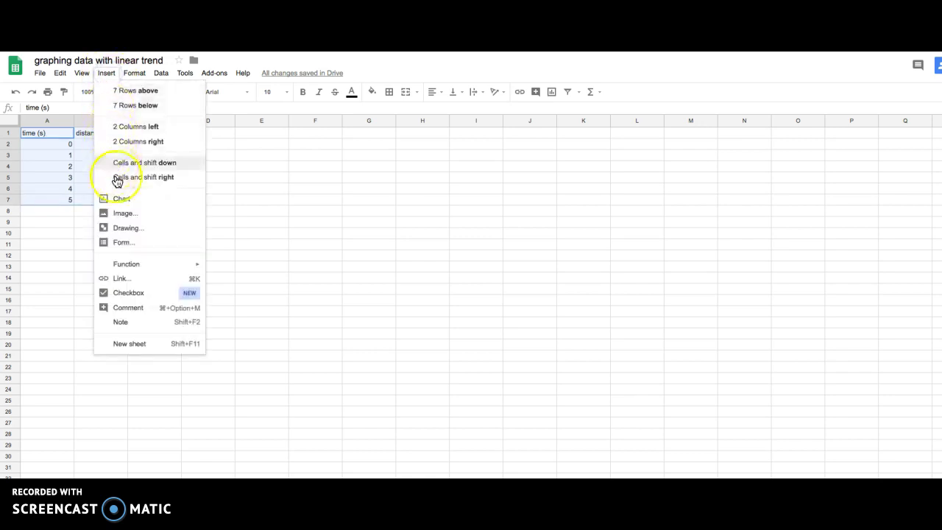
{"action": "left_click", "coordinate": [125, 199]}
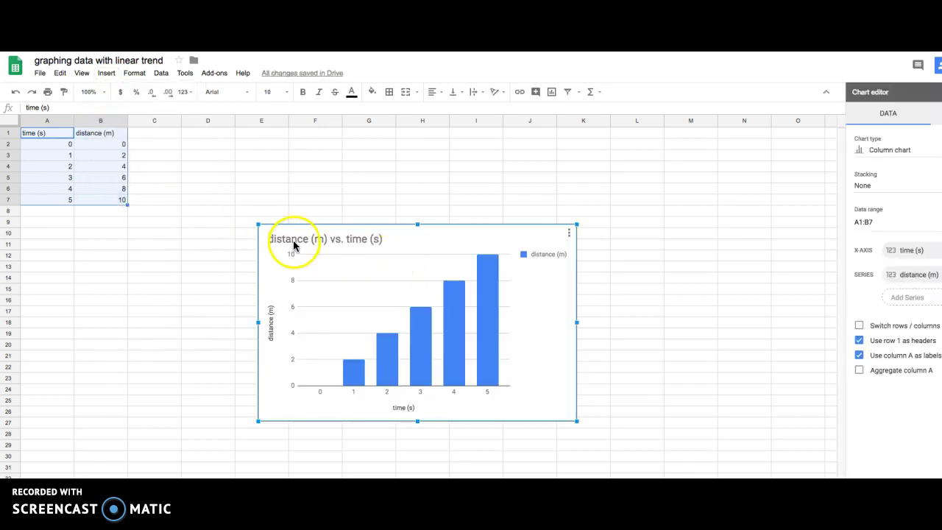
{"action": "left_click", "coordinate": [900, 94]}
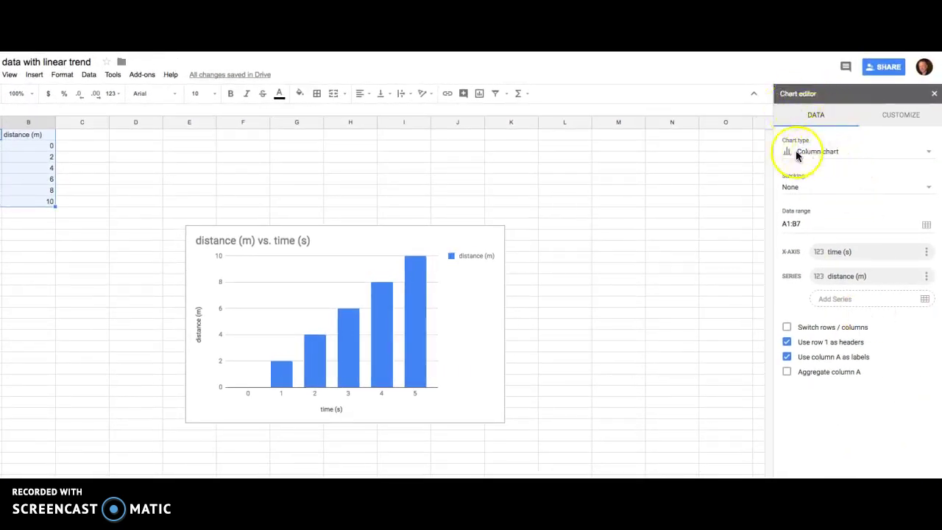
Change the chart type to Scatter chart
{"action": "left_click", "coordinate": [929, 156]}
{"action": "scroll", "coordinate": [796, 278], "scroll_direction": "down", "scroll_amount": 2}
{"action": "scroll", "coordinate": [797, 278], "scroll_direction": "down", "scroll_amount": 3}
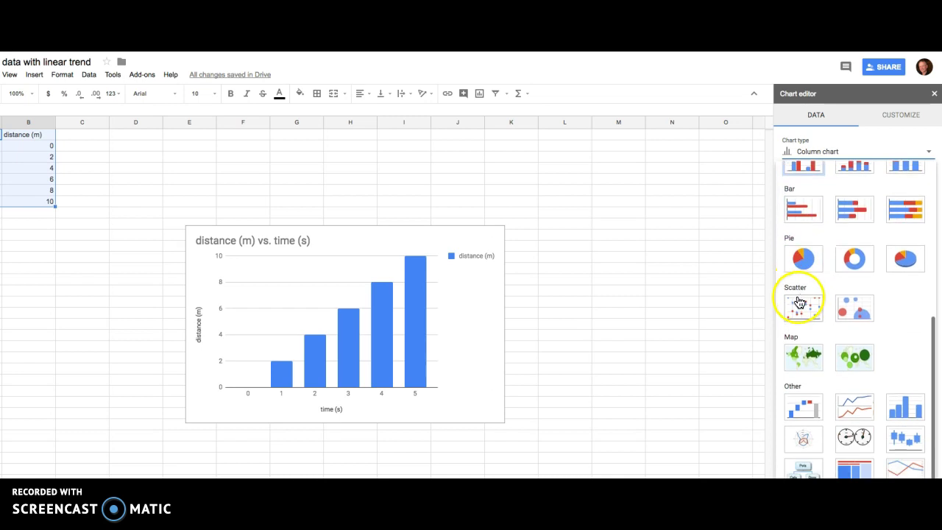
{"action": "left_click", "coordinate": [800, 303]}
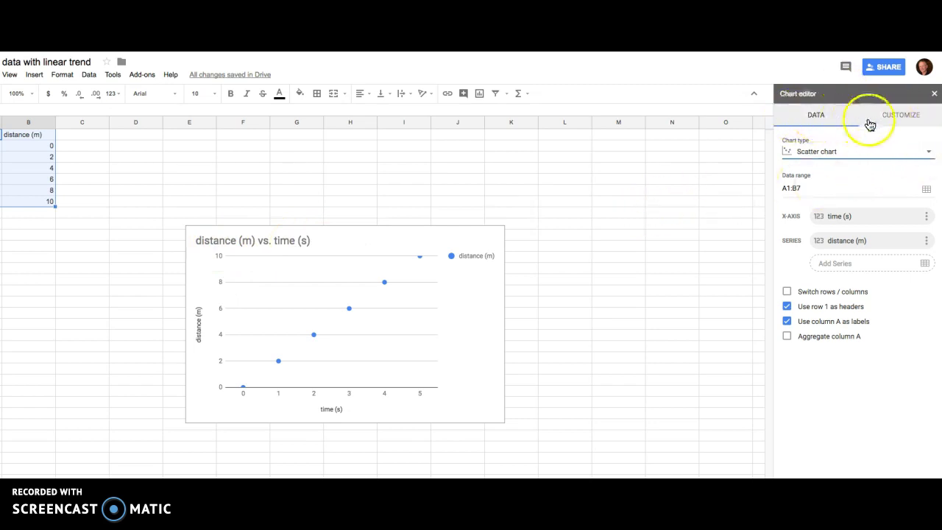
In the Customize tab, review Chart style and Chart & axis titles, keeping the chart title unchanged
{"action": "left_click", "coordinate": [891, 118]}
{"action": "left_click", "coordinate": [800, 145]}
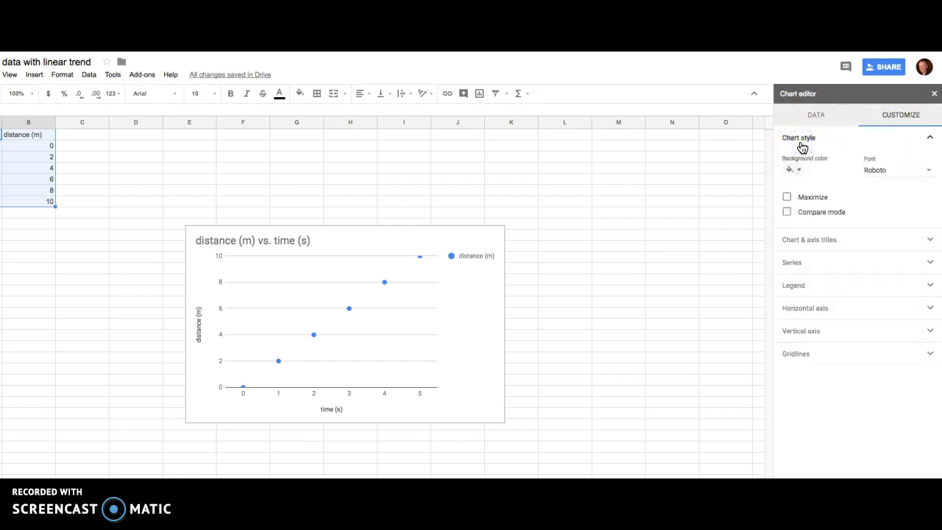
{"action": "left_click", "coordinate": [799, 140]}
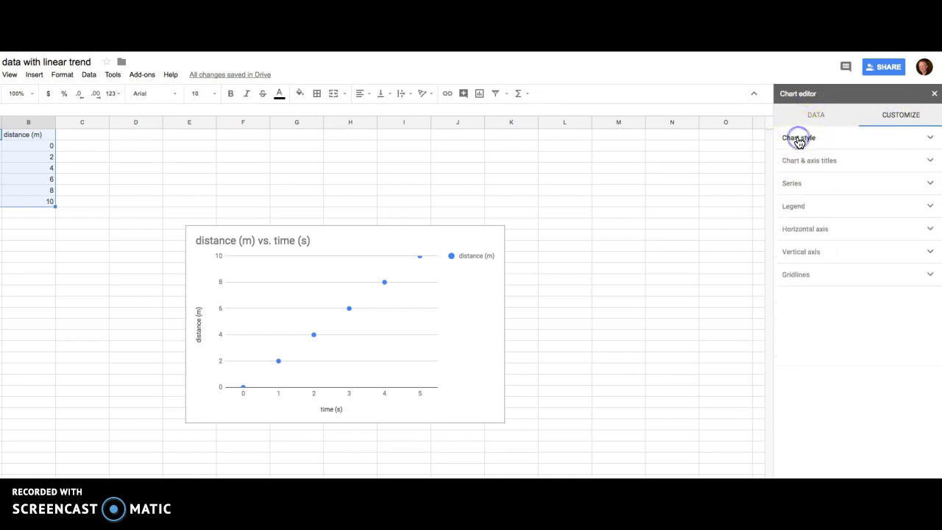
{"action": "left_click", "coordinate": [797, 160]}
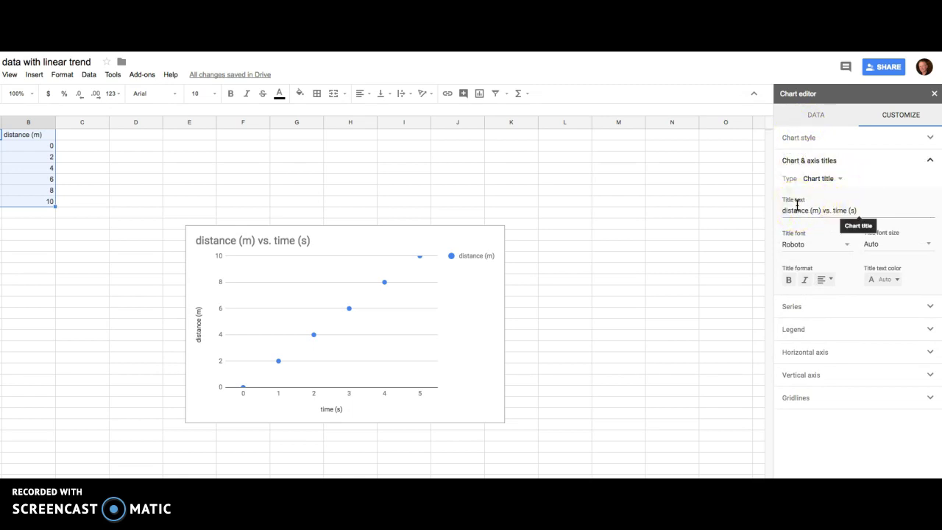
{"action": "left_click", "coordinate": [837, 180]}
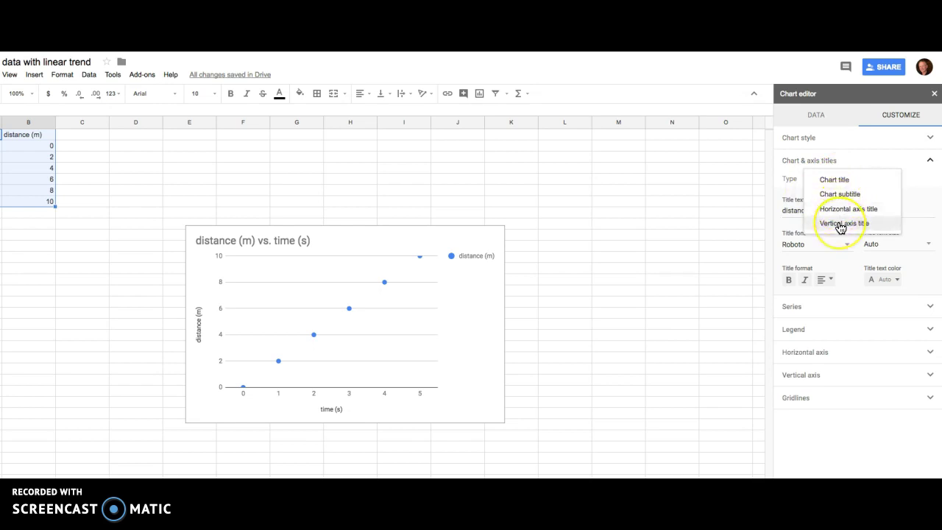
{"action": "left_click", "coordinate": [835, 181]}
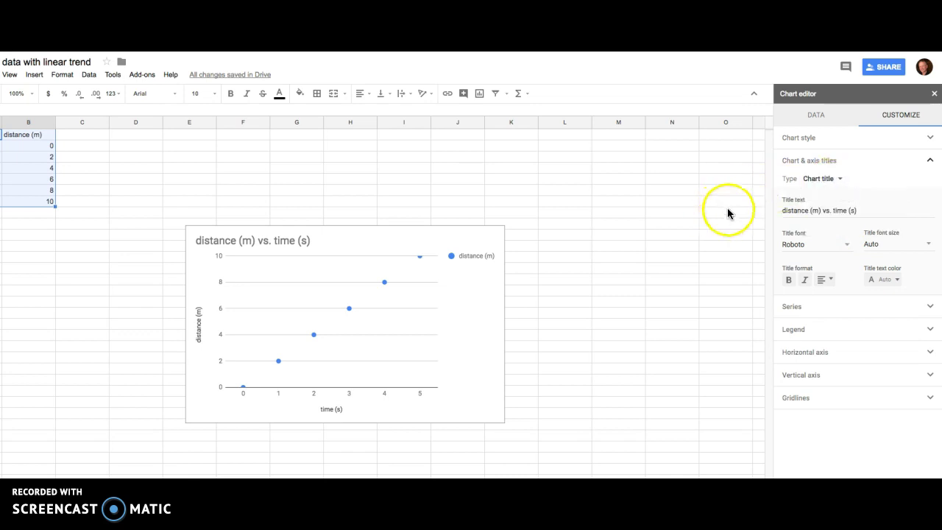
{"action": "left_click", "coordinate": [831, 183]}
{"action": "left_click", "coordinate": [915, 179]}
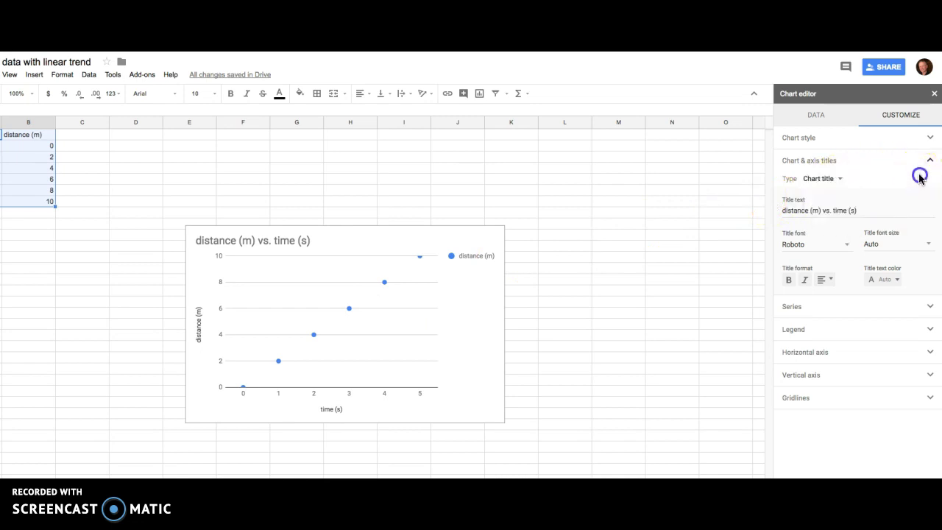
{"action": "left_click", "coordinate": [790, 183]}
{"action": "left_click", "coordinate": [794, 162]}
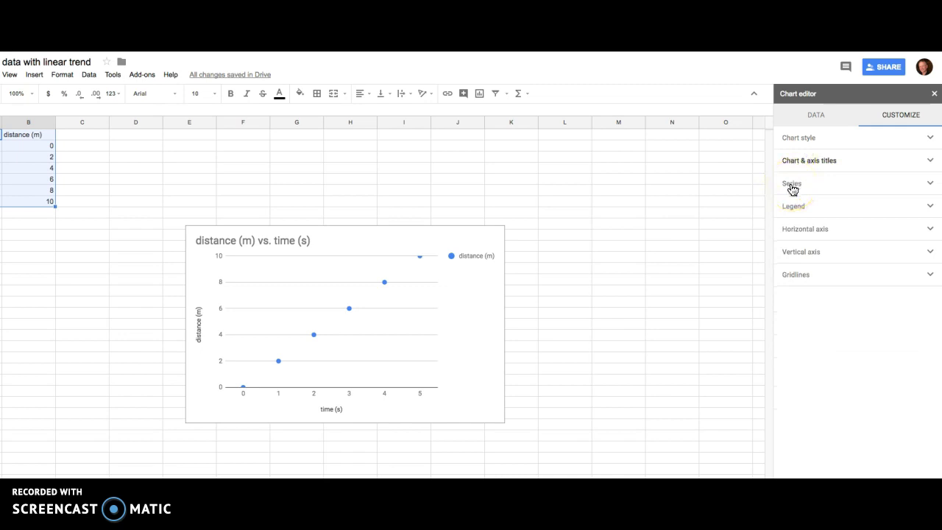
Add a linear trendline to the distance series, labelled with its equation 2*x + 0
{"action": "left_click", "coordinate": [791, 185]}
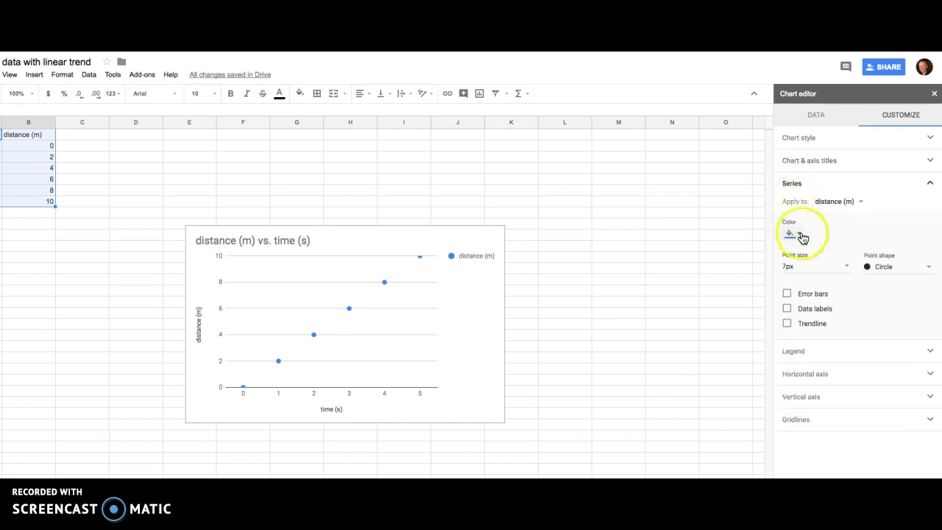
{"action": "left_click", "coordinate": [787, 323]}
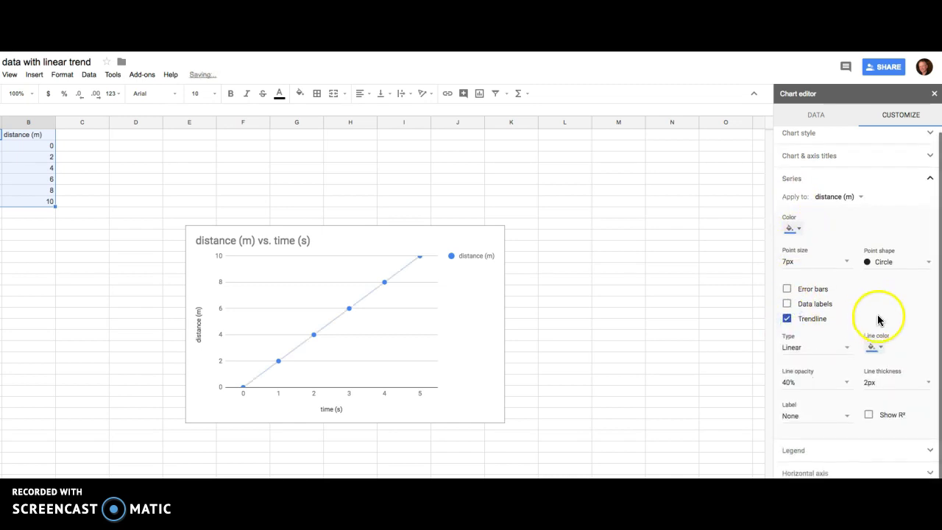
{"action": "left_click", "coordinate": [846, 351]}
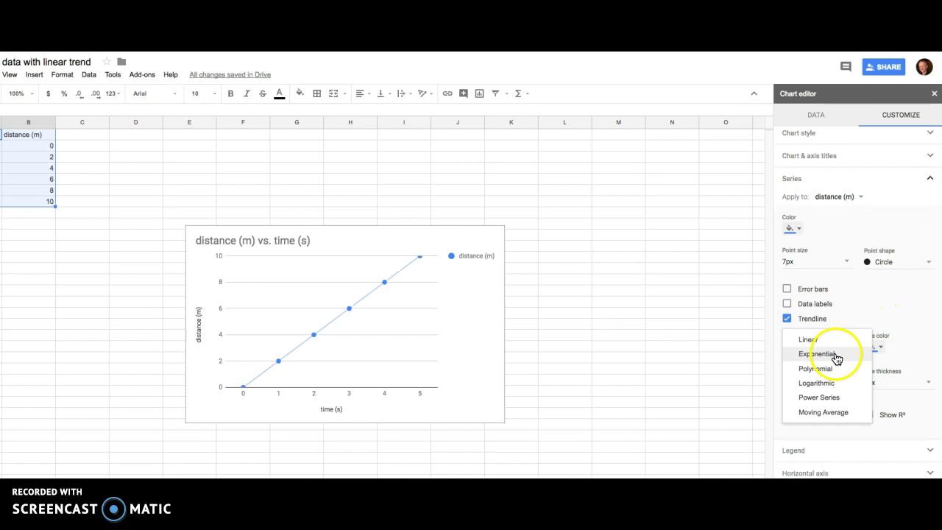
{"action": "left_click", "coordinate": [803, 343]}
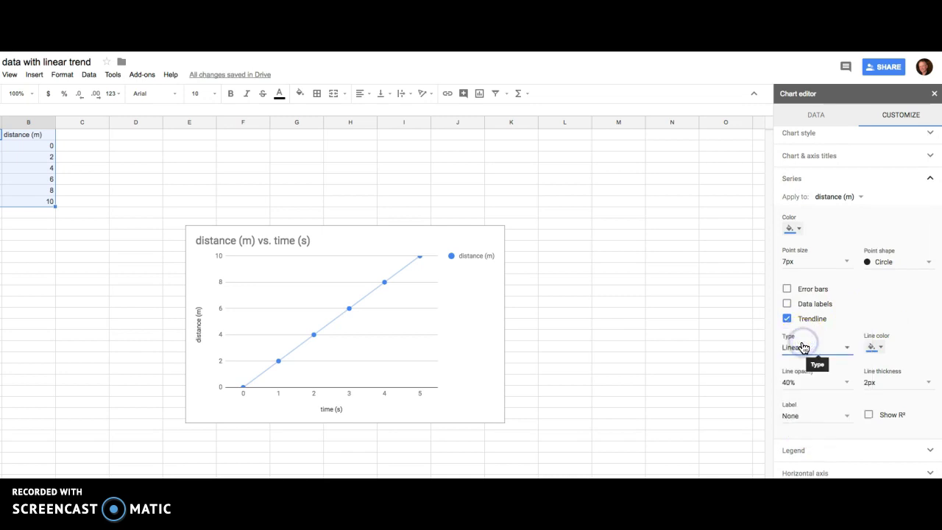
{"action": "left_click", "coordinate": [793, 414]}
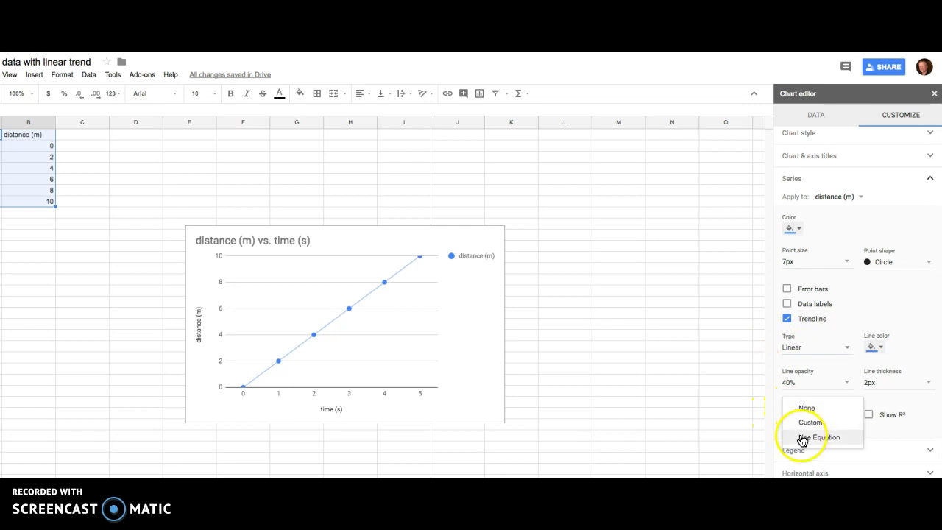
{"action": "left_click", "coordinate": [801, 437]}
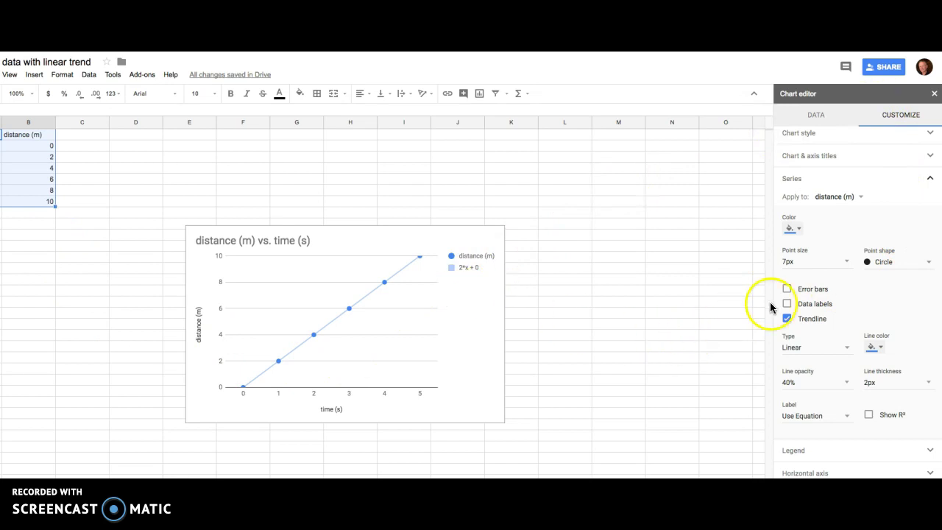
Turn on error bars for the series, keeping type Percent with value 10
{"action": "left_click", "coordinate": [786, 288]}
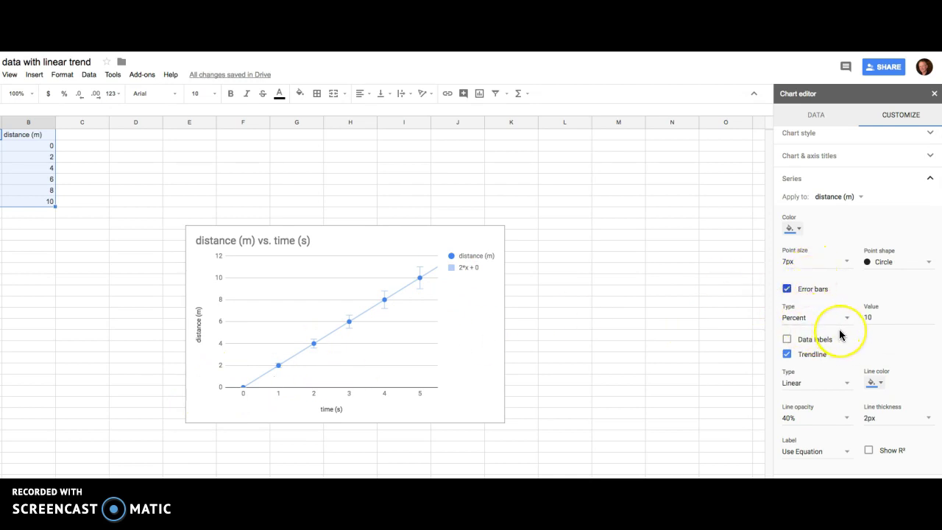
{"action": "scroll", "coordinate": [839, 335], "scroll_direction": "down", "scroll_amount": 1}
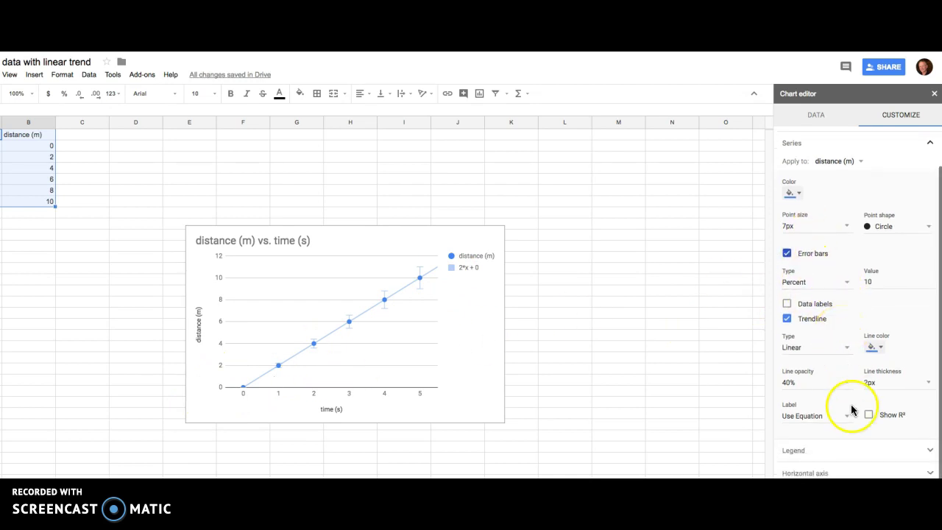